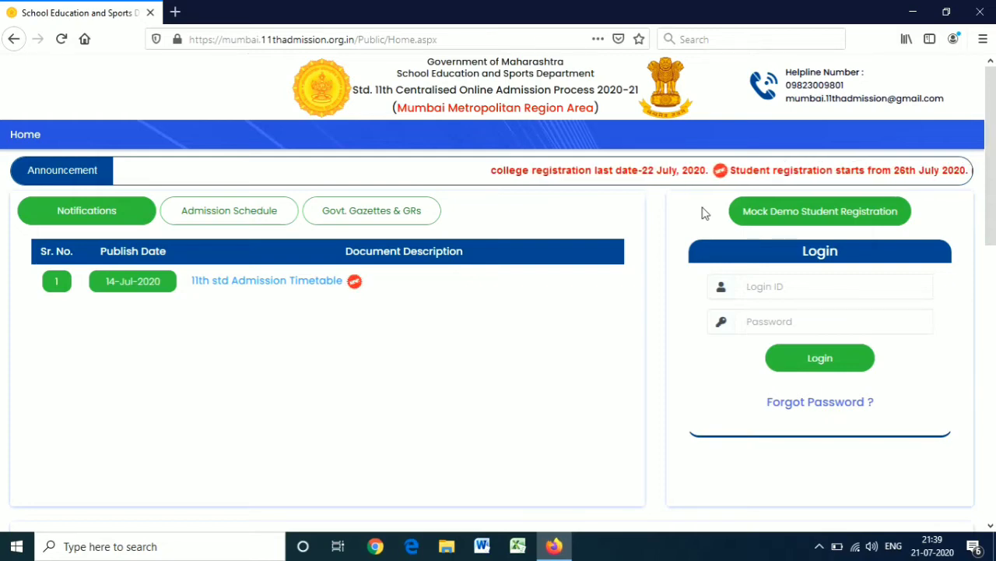
# Step: Log in to the student admission portal with the applicant's login ID and account password
pyautogui.click(786, 286)
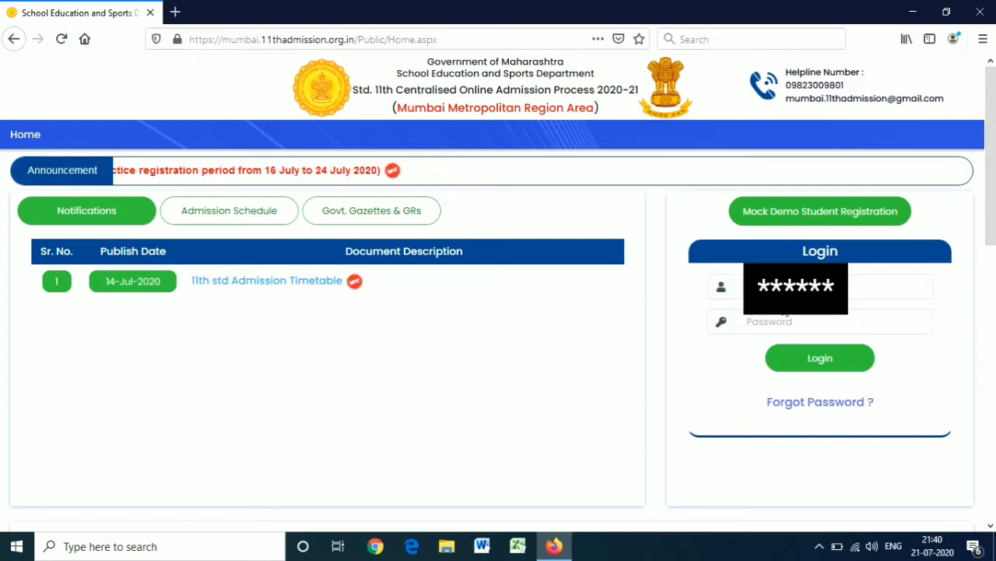
pyautogui.click(781, 320)
pyautogui.write('***')
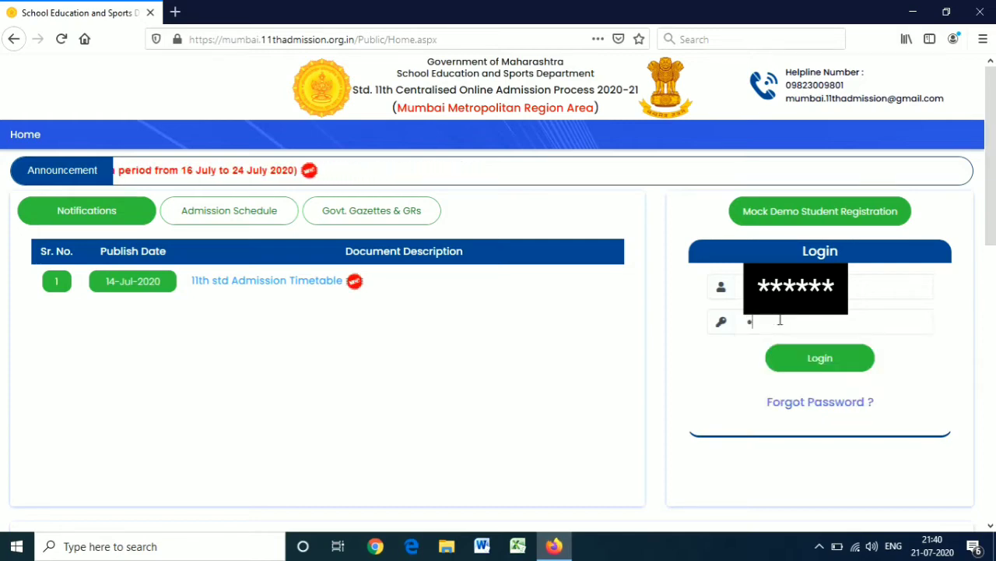
pyautogui.write('*****')
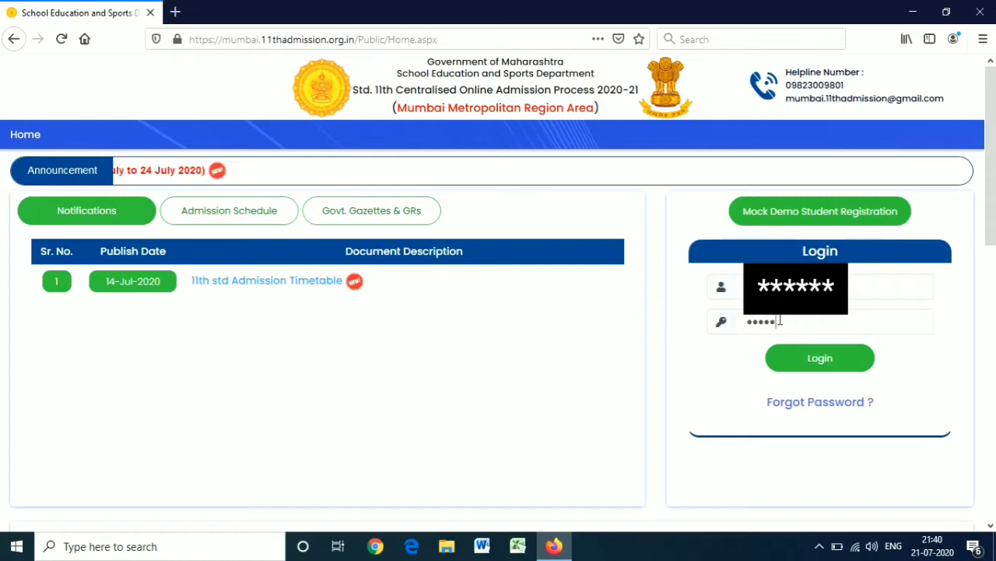
pyautogui.write('****')
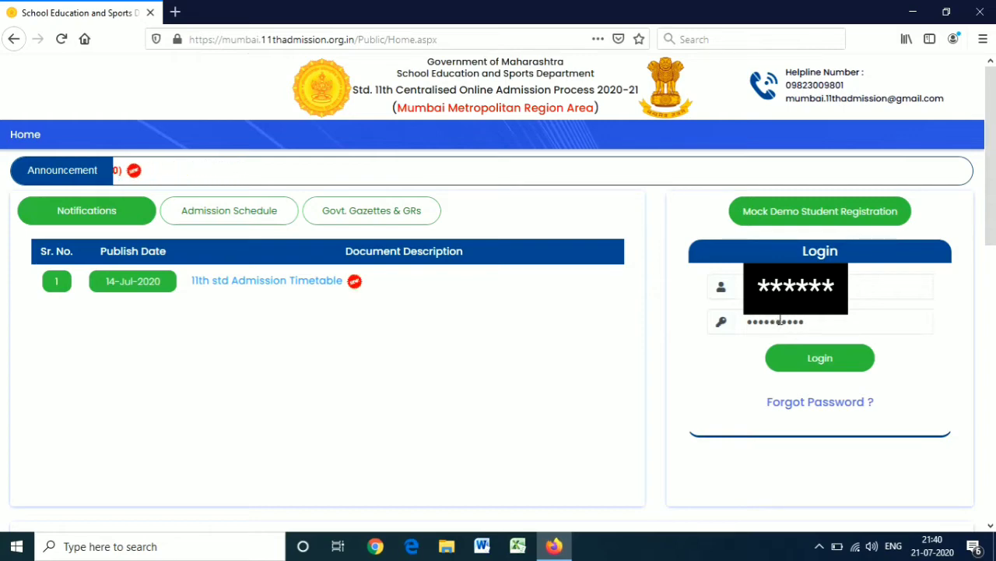
pyautogui.click(800, 360)
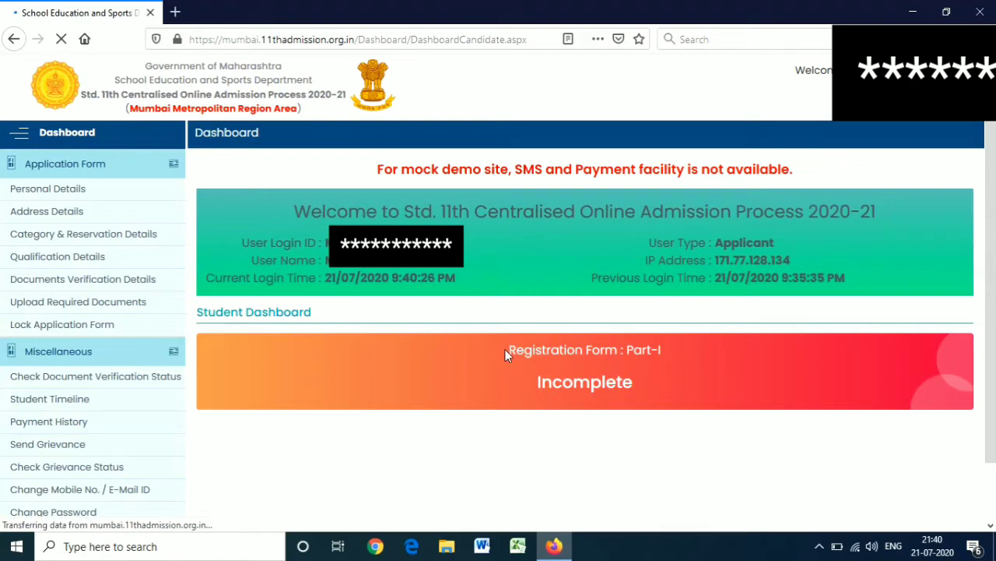
# Step: Check the Part-I registration form status, then open the applicant's Personal Details and save them to continue
pyautogui.moveTo(505, 350); pyautogui.dragTo(652, 351)
pyautogui.moveTo(637, 387); pyautogui.dragTo(536, 383)
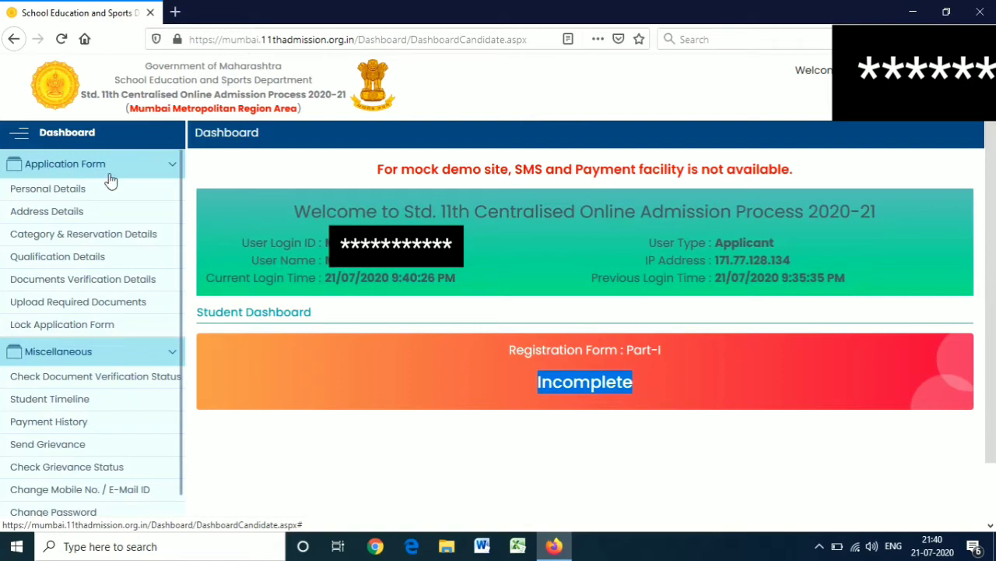
pyautogui.click(48, 189)
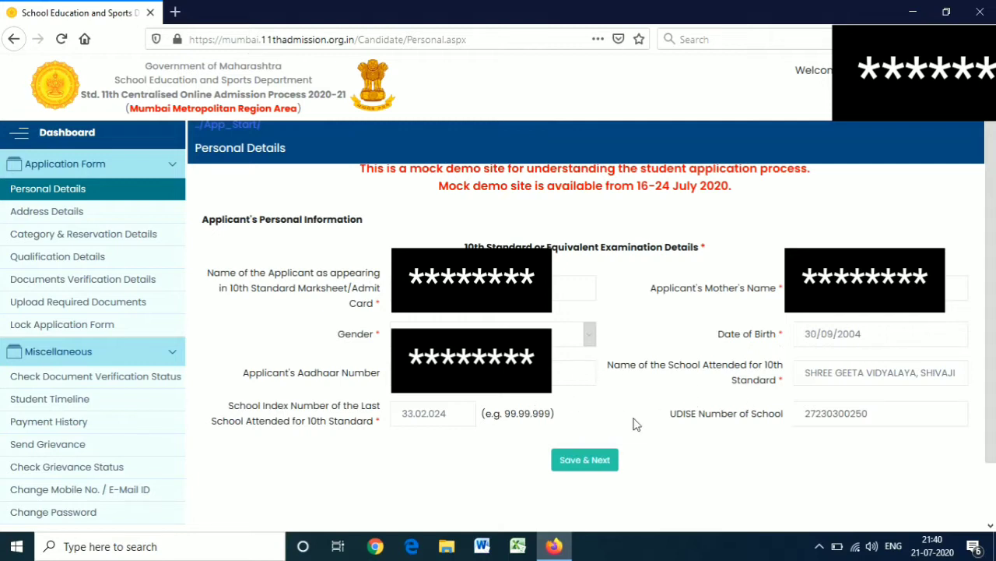
pyautogui.click(574, 465)
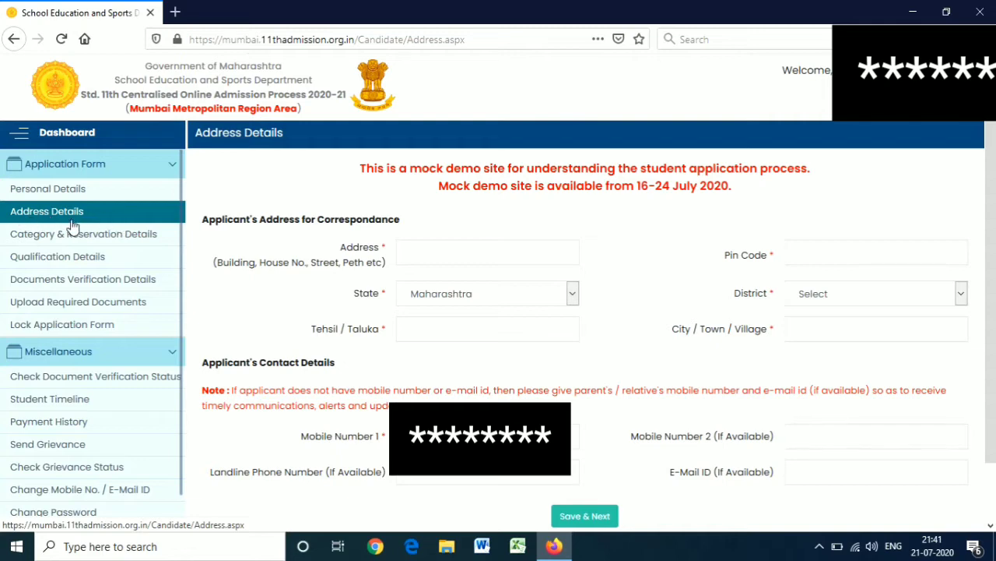
# Step: Fill in the applicant's street address and pin code for correspondence
pyautogui.click(456, 258)
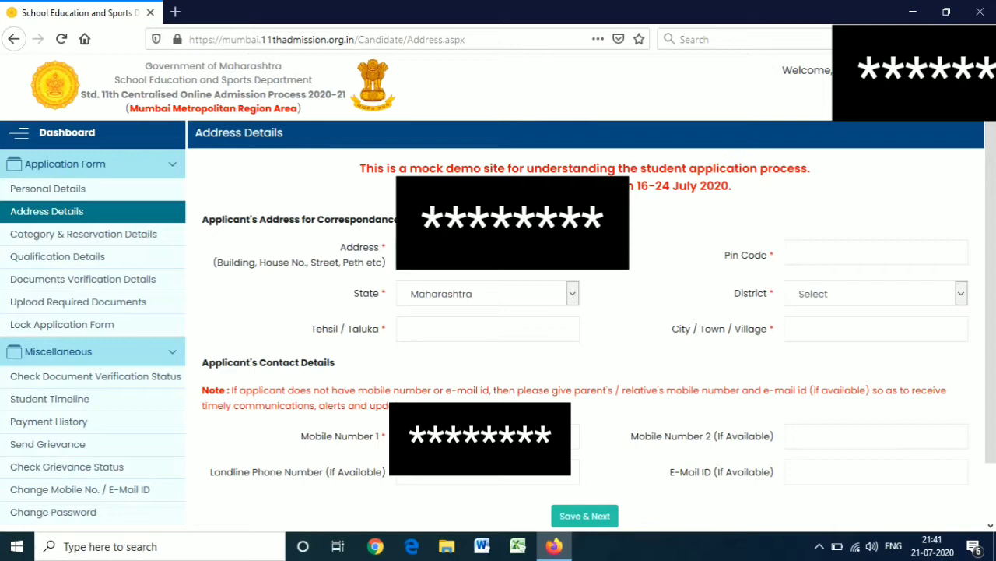
pyautogui.click(836, 249)
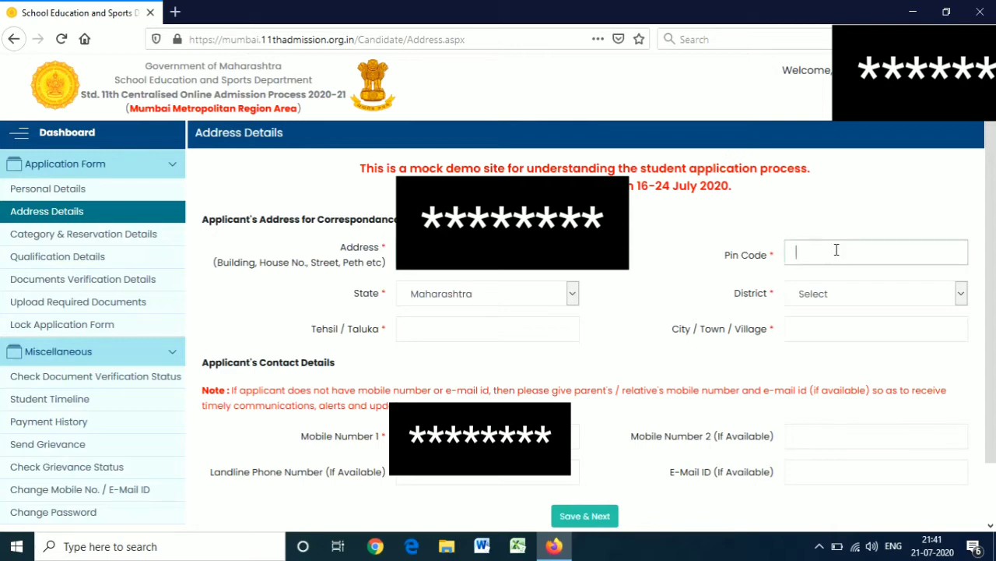
pyautogui.write('404')
pyautogui.press('BackSpace')
pyautogui.write('44')
pyautogui.press('BackSpace')
pyautogui.press('BackSpace')
pyautogui.write('0043')
# Step: Select the applicant's district for the correspondence address
pyautogui.click(962, 297)
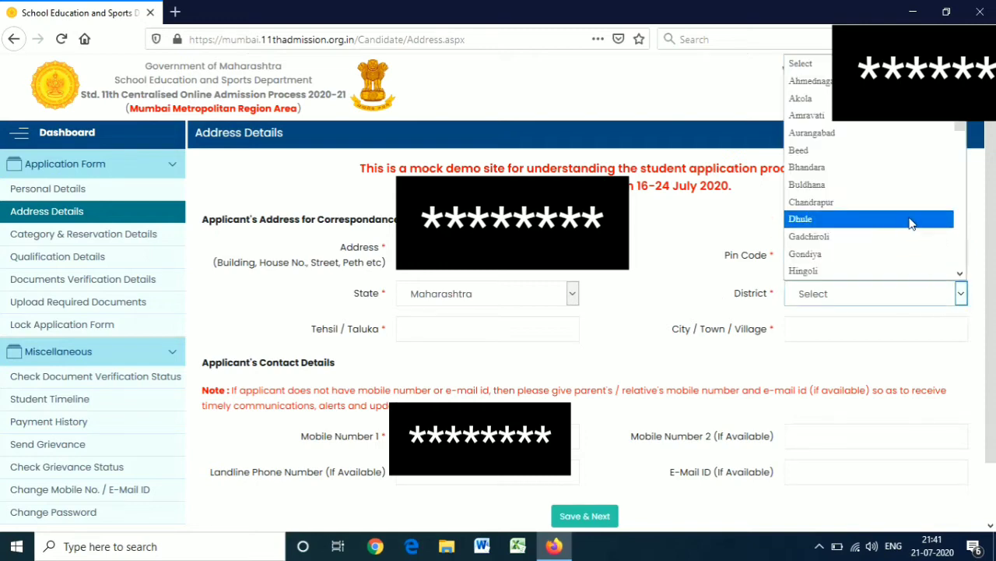
pyautogui.press('m')
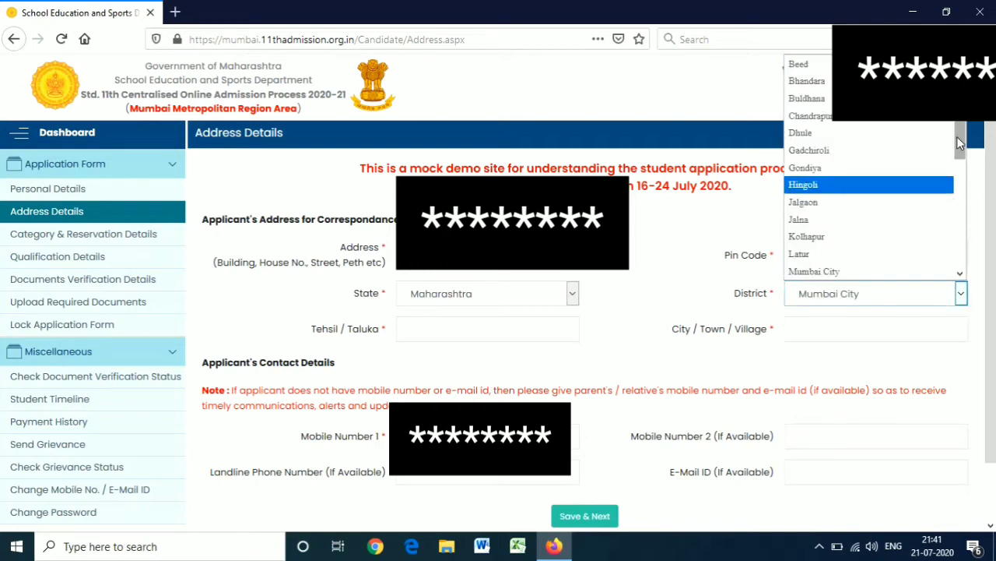
pyautogui.moveTo(959, 138); pyautogui.dragTo(960, 148)
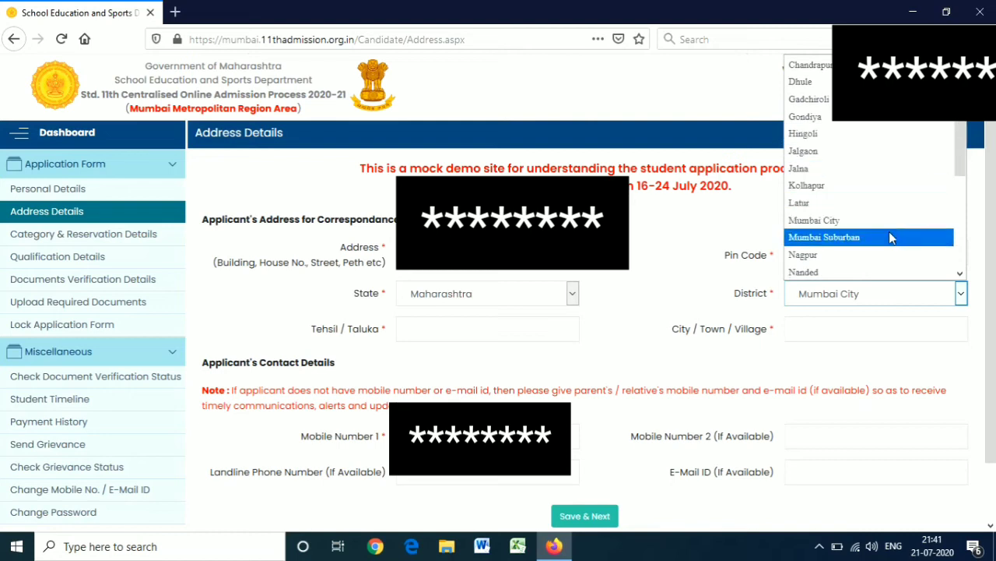
pyautogui.click(892, 238)
# Step: Fill in the applicant's tehsil and city, leave the optional contact fields empty, and save the address details
pyautogui.click(511, 328)
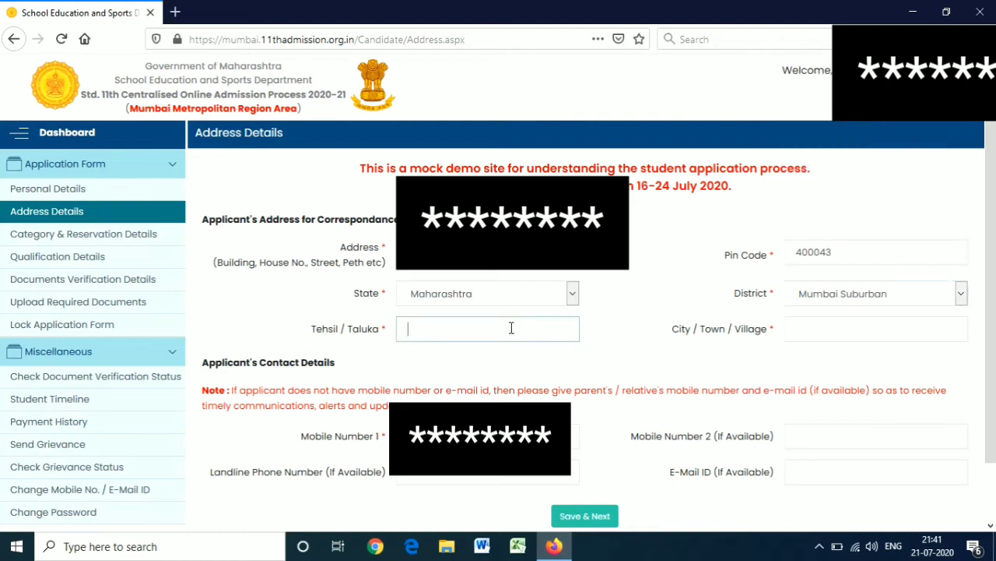
pyautogui.write('KURLA')
pyautogui.click(813, 322)
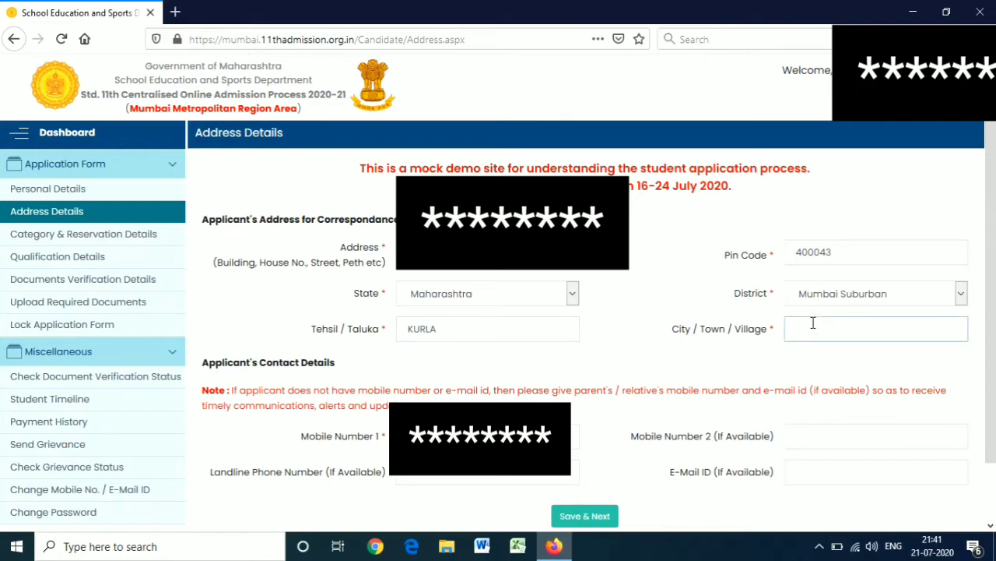
pyautogui.write('GOVANDI')
pyautogui.press('BackSpace')
pyautogui.press('BackSpace')
pyautogui.press('BackSpace')
pyautogui.press('BackSpace')
pyautogui.press('BackSpace')
pyautogui.write('VAND')
pyautogui.scroll(-1, 995, 215)
pyautogui.scroll(-1, 994, 215)
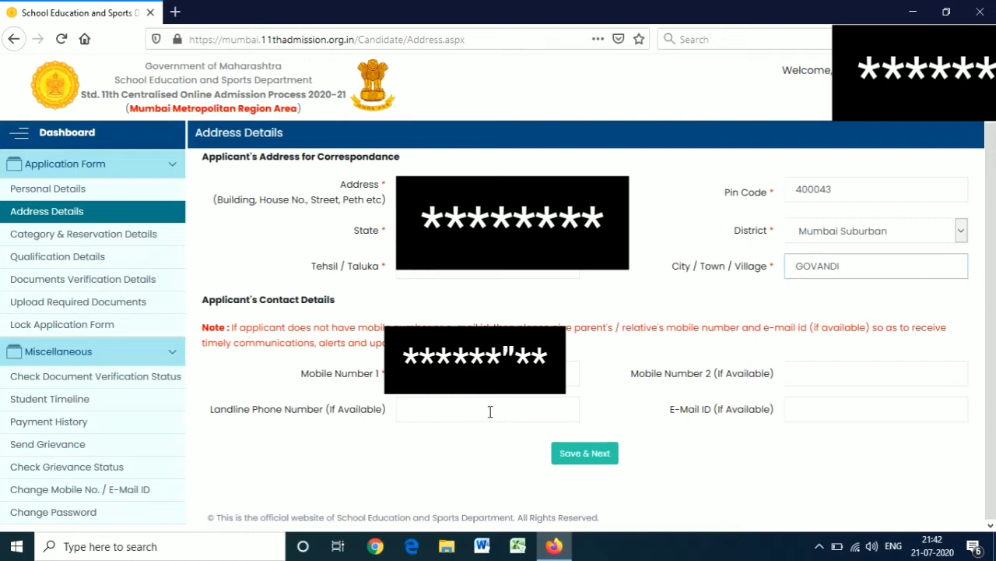
pyautogui.click(593, 458)
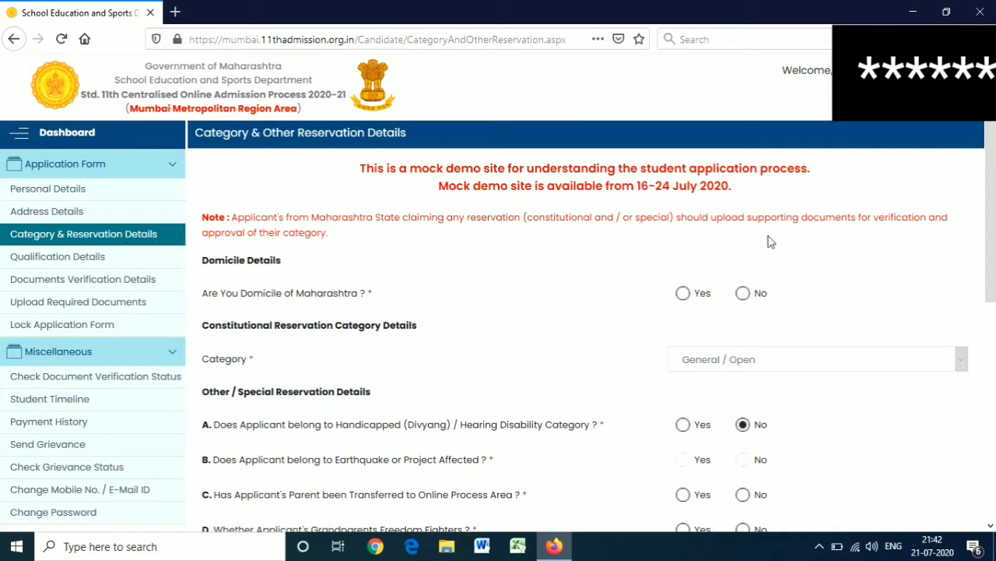
# Step: Answer Yes to Maharashtra domicile and No to the earthquake or project affected, transferred parent and freedom fighter grandparents questions
pyautogui.scroll(-1, 643, 157)
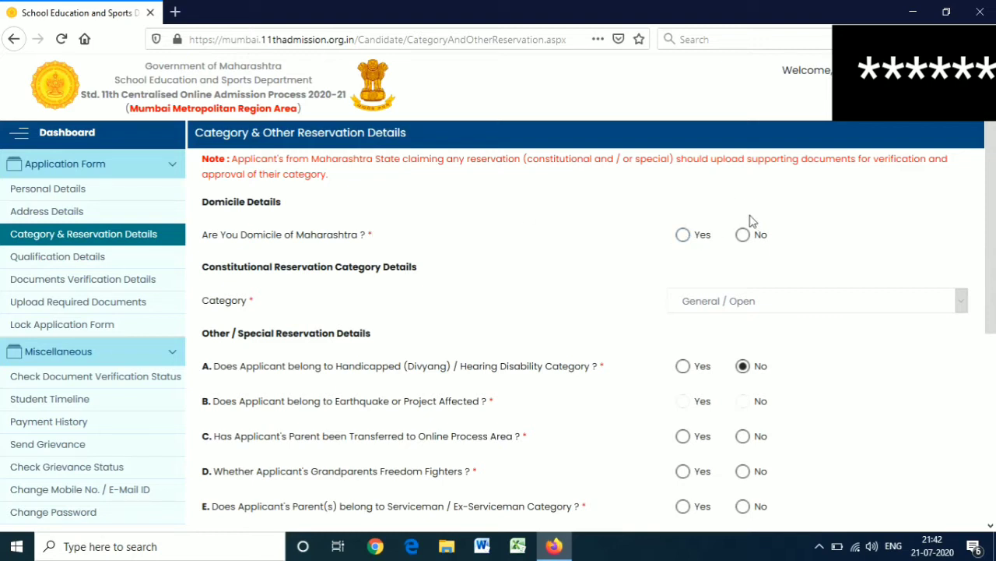
pyautogui.click(685, 237)
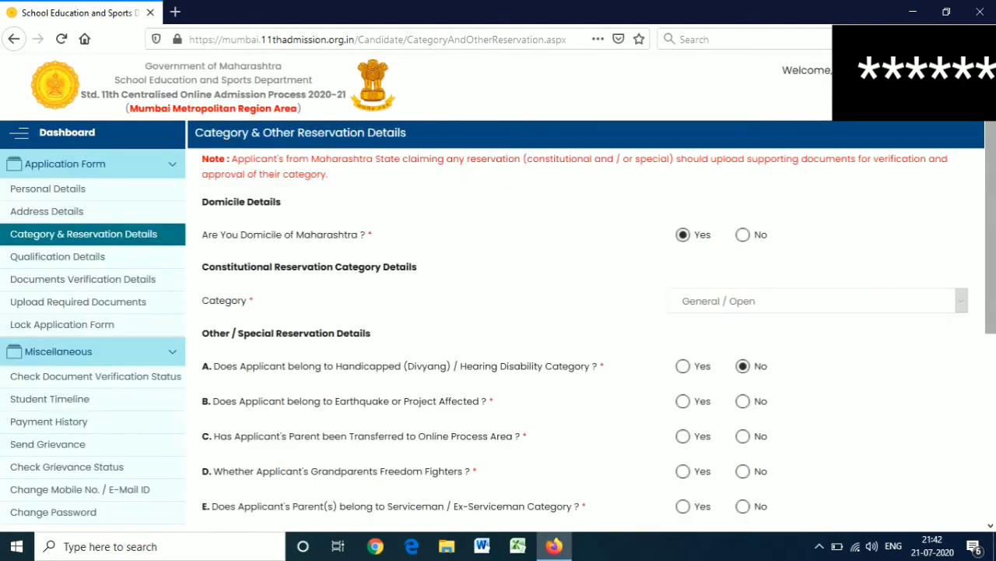
pyautogui.scroll(-1, 592, 335)
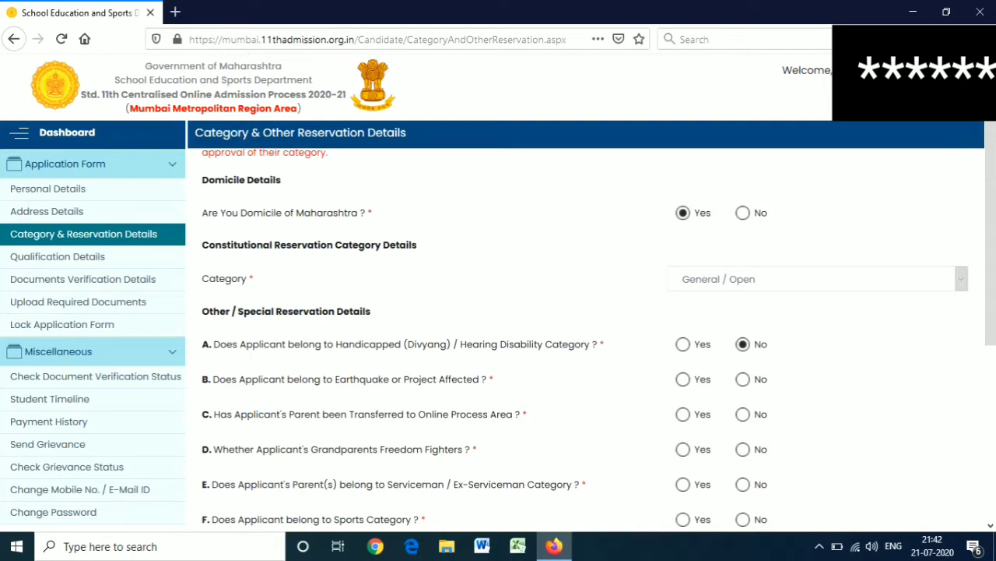
pyautogui.scroll(-1, 592, 335)
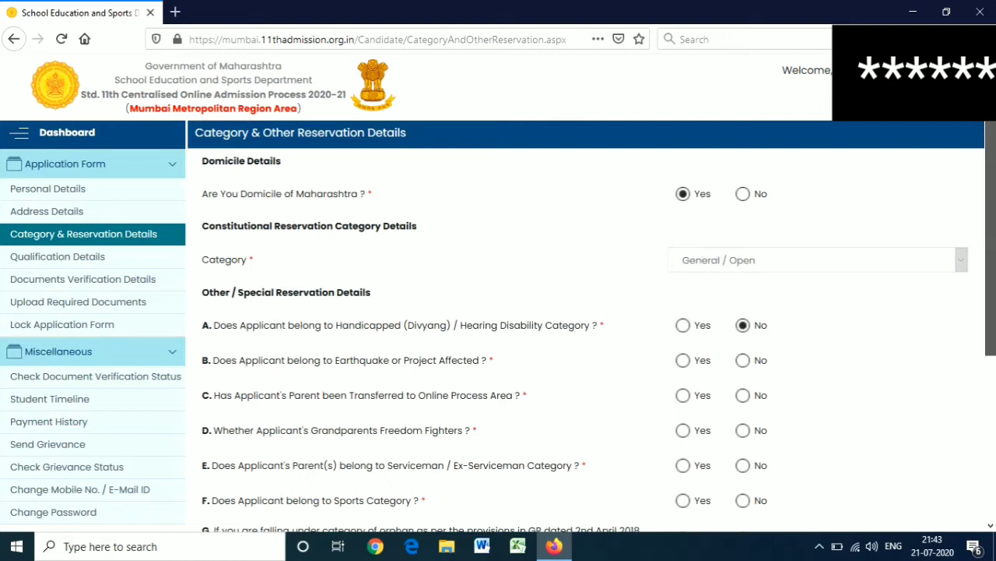
pyautogui.scroll(-2, 492, 300)
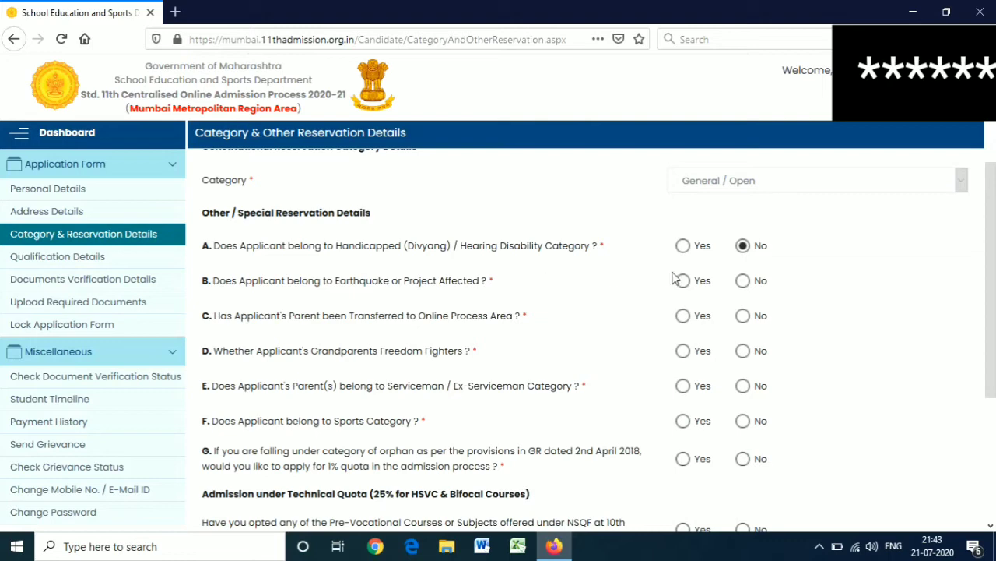
pyautogui.click(745, 282)
pyautogui.click(744, 316)
pyautogui.click(749, 352)
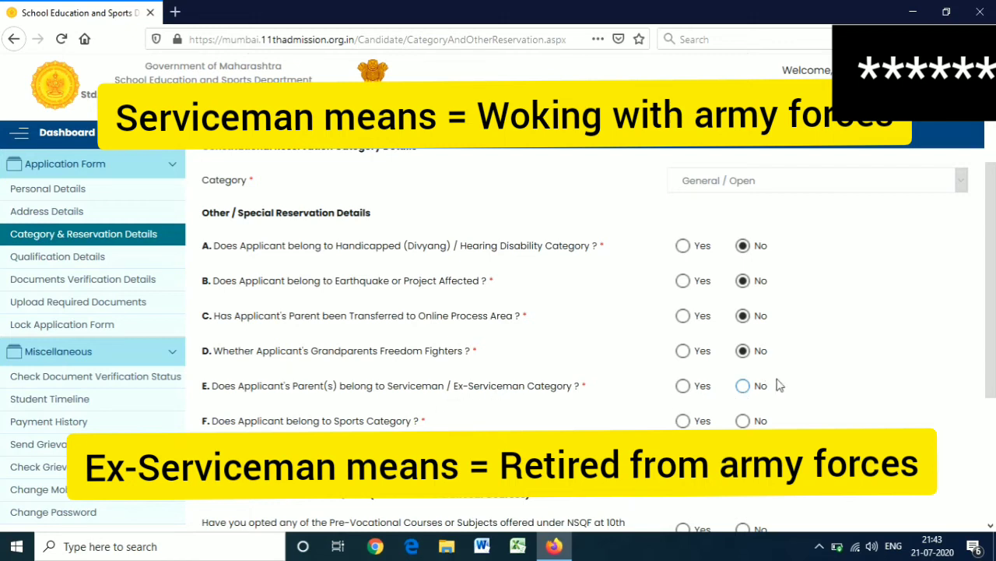
# Step: Answer No to the serviceman or ex-serviceman parent, sports category and orphan 1% quota questions
pyautogui.scroll(-1, 990, 295)
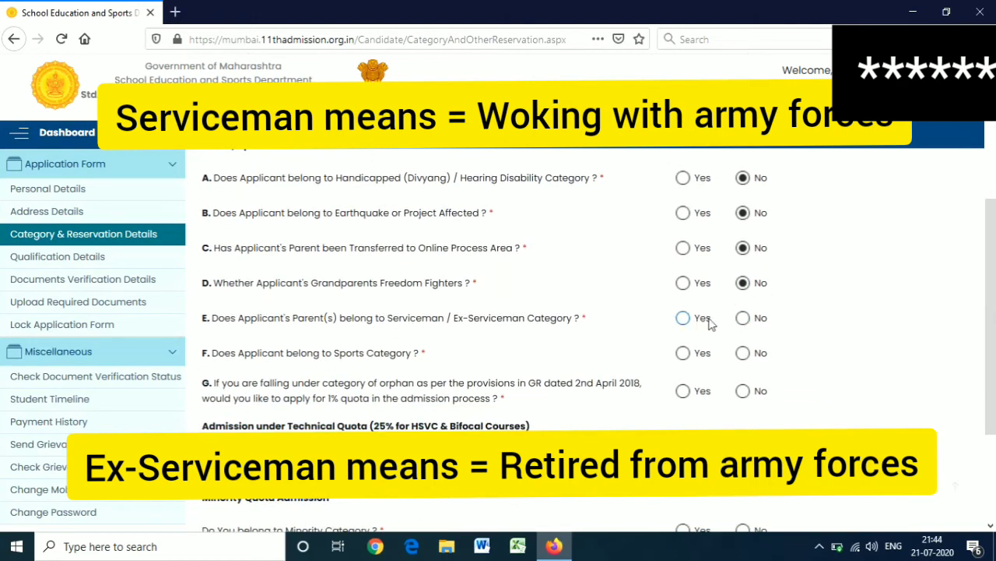
pyautogui.click(744, 321)
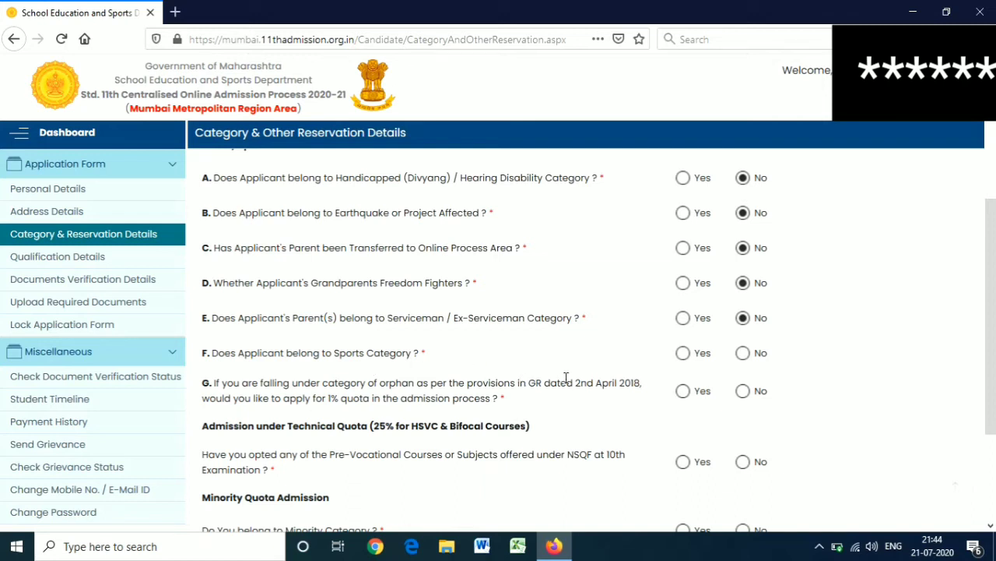
pyautogui.click(742, 353)
pyautogui.click(749, 393)
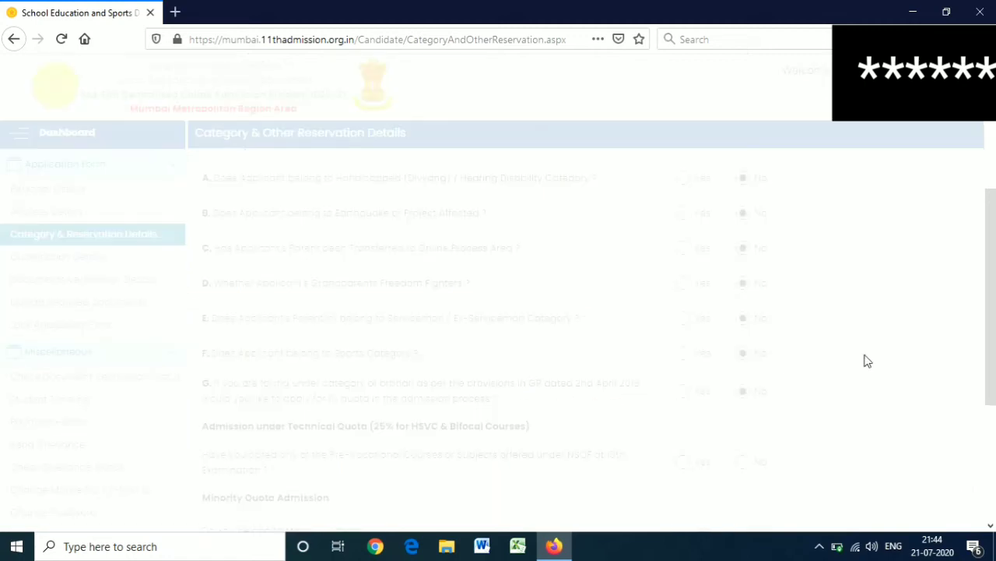
# Step: Answer Yes to pre-vocational or NSQF subjects, and No to minority category and Inhouse Quota admission
pyautogui.scroll(-3, 868, 360)
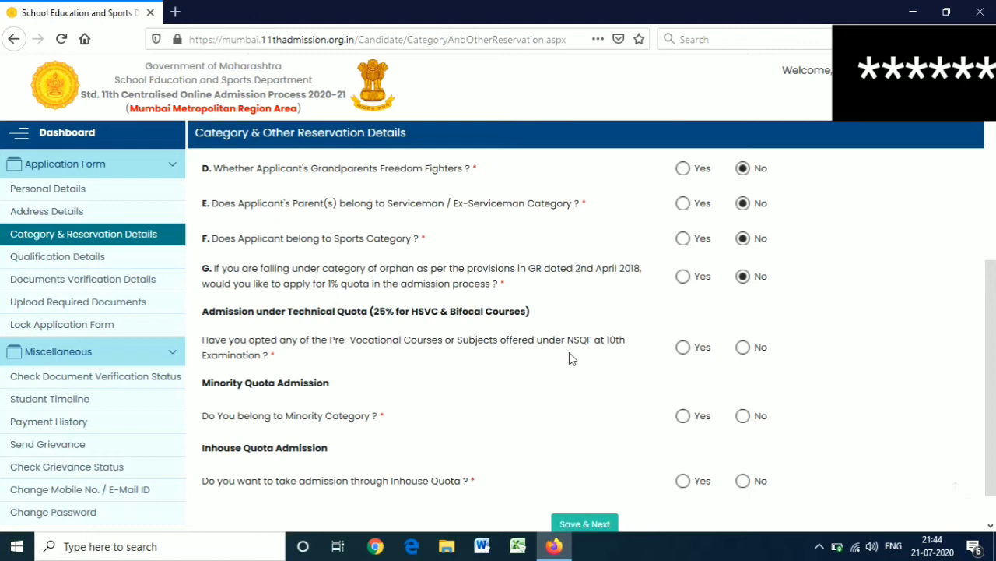
pyautogui.click(683, 354)
pyautogui.click(742, 417)
pyautogui.scroll(-1, 623, 374)
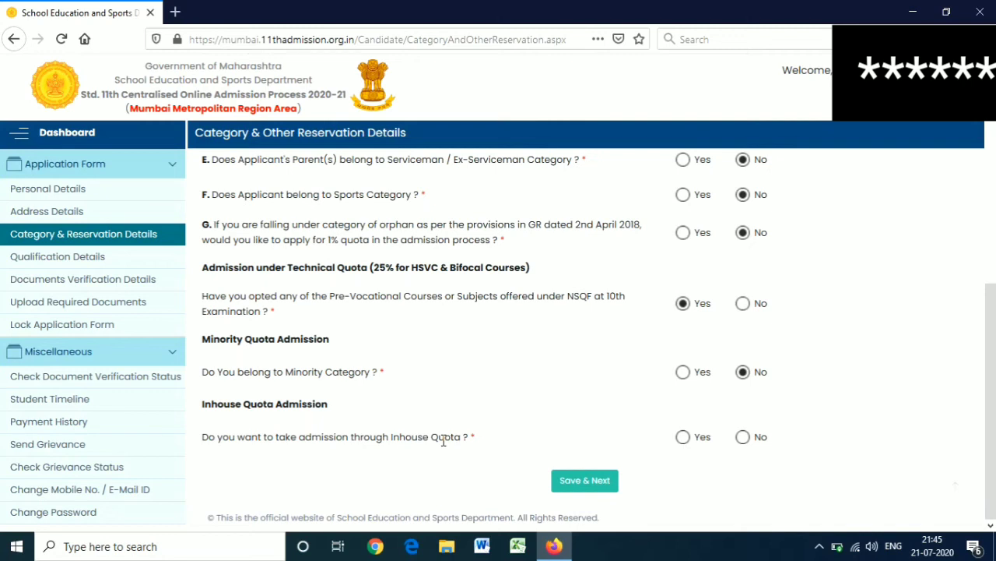
pyautogui.click(743, 440)
# Step: Review the reservation answers and save the category and reservation details
pyautogui.scroll(5, 592, 343)
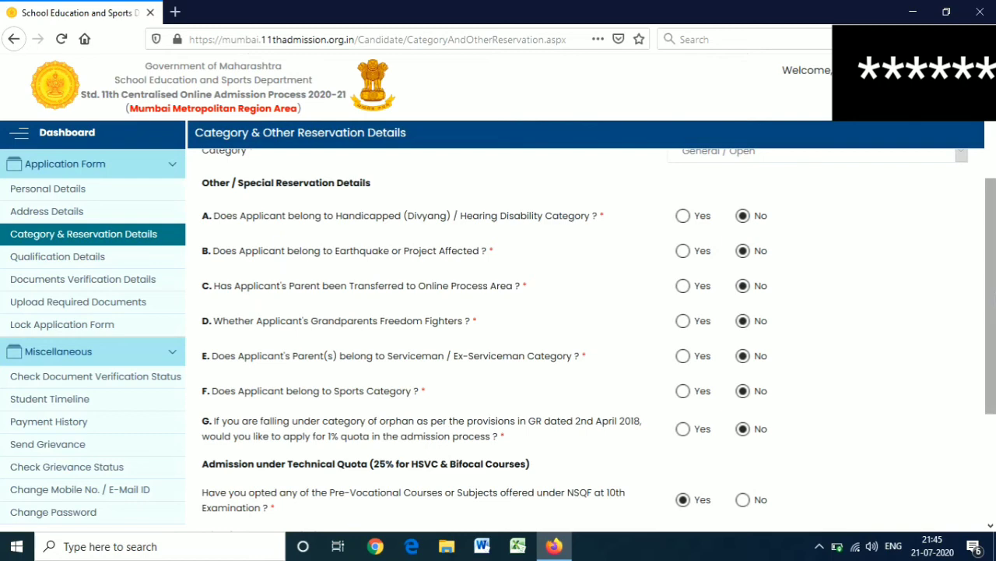
pyautogui.scroll(-2, 990, 311)
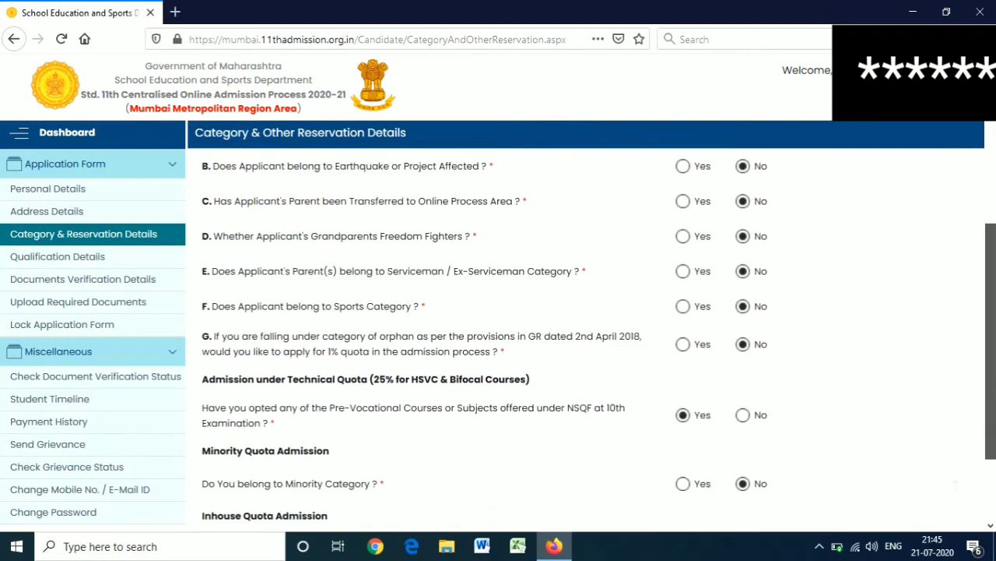
pyautogui.scroll(-3, 983, 350)
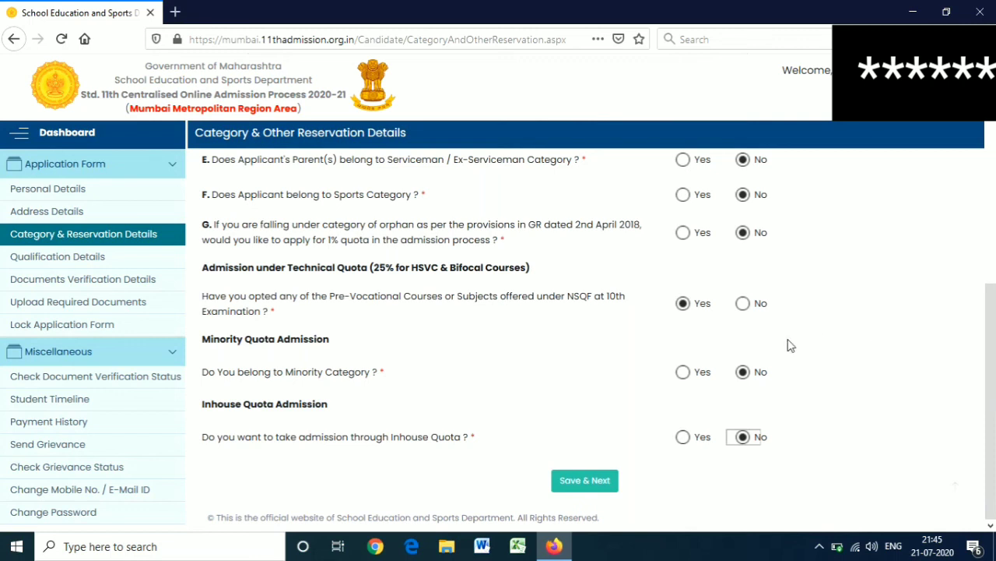
pyautogui.click(593, 480)
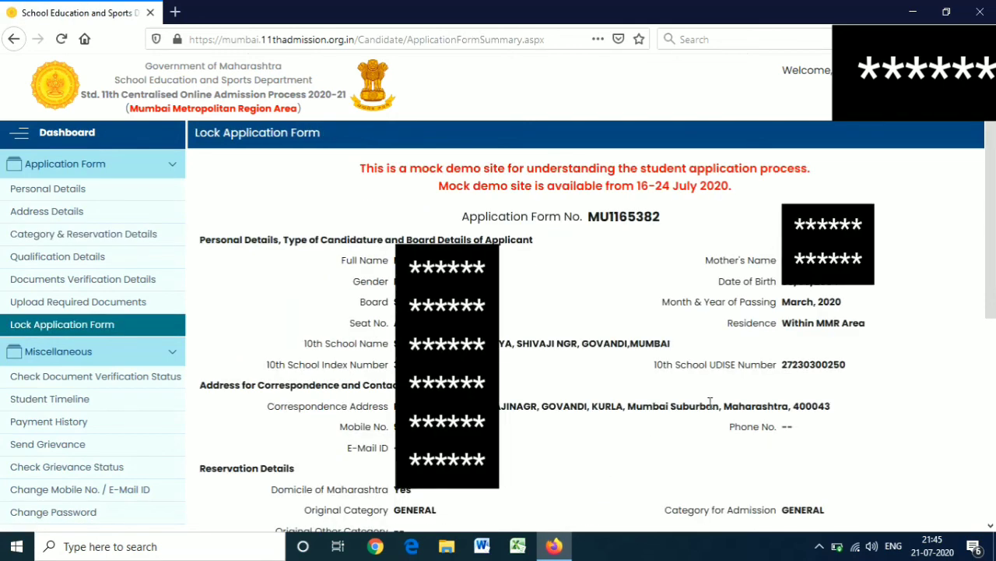
# Step: Examine the application form summary, including personal, address, reservation and quota details and the declaration before locking
pyautogui.scroll(-2, 990, 234)
pyautogui.scroll(-4, 592, 335)
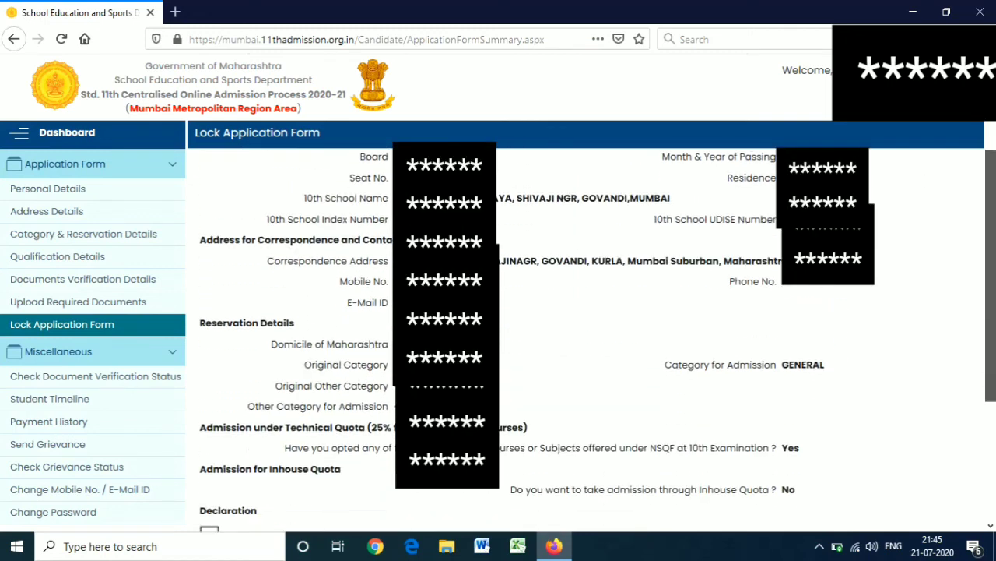
pyautogui.scroll(4, 591, 335)
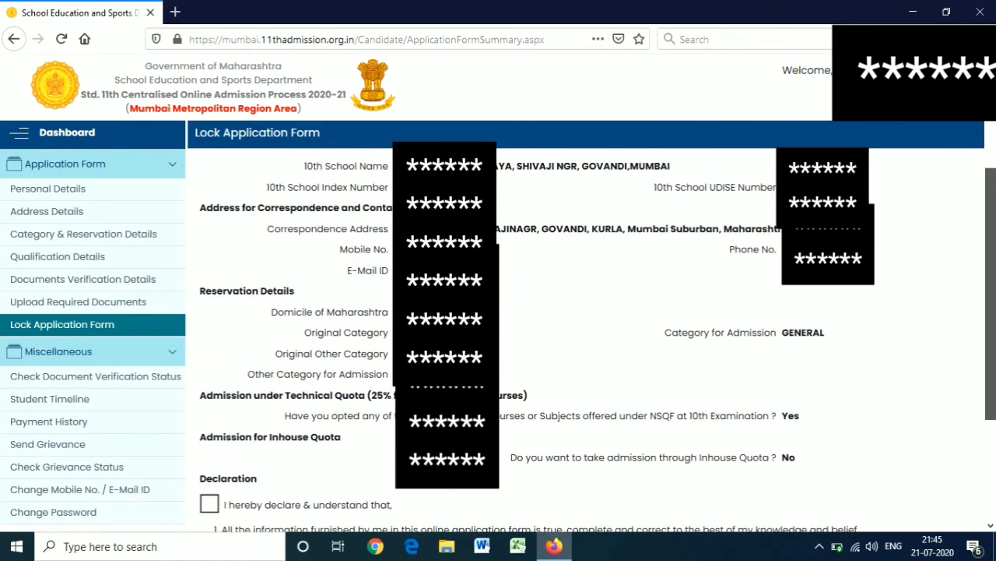
pyautogui.scroll(-2, 591, 335)
pyautogui.scroll(-3, 720, 339)
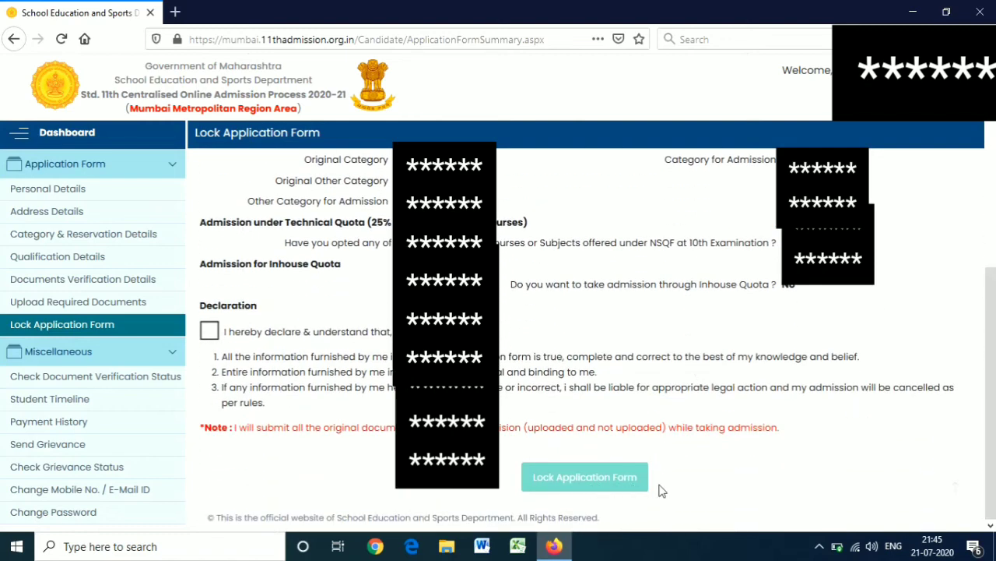
pyautogui.scroll(4, 990, 389)
pyautogui.scroll(3, 991, 389)
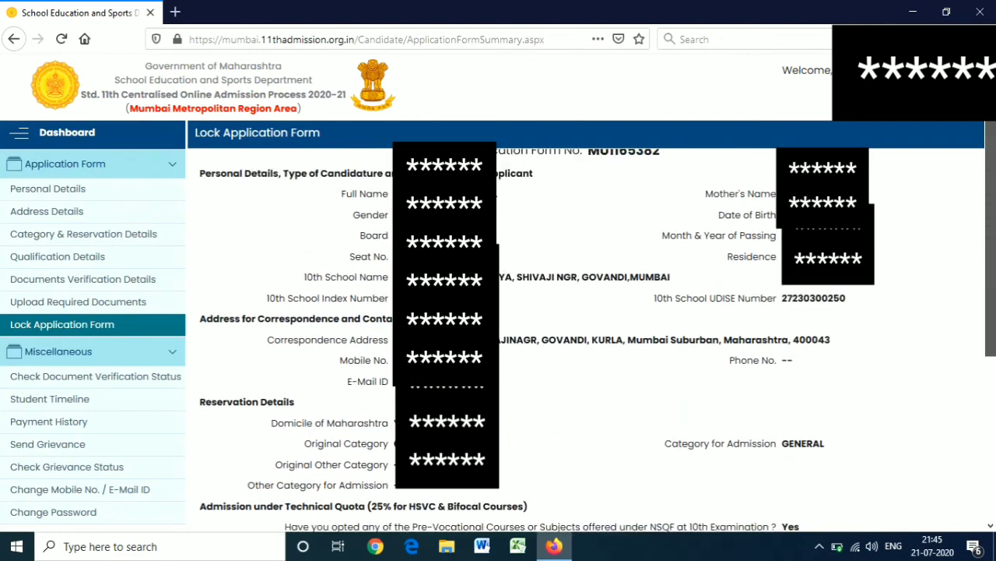
pyautogui.scroll(-2, 598, 340)
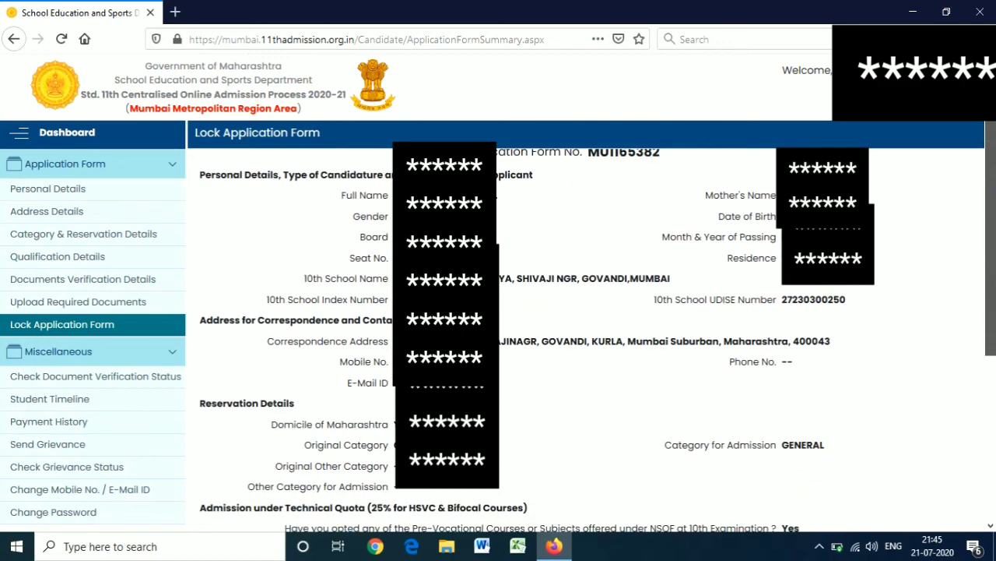
pyautogui.scroll(1, 598, 340)
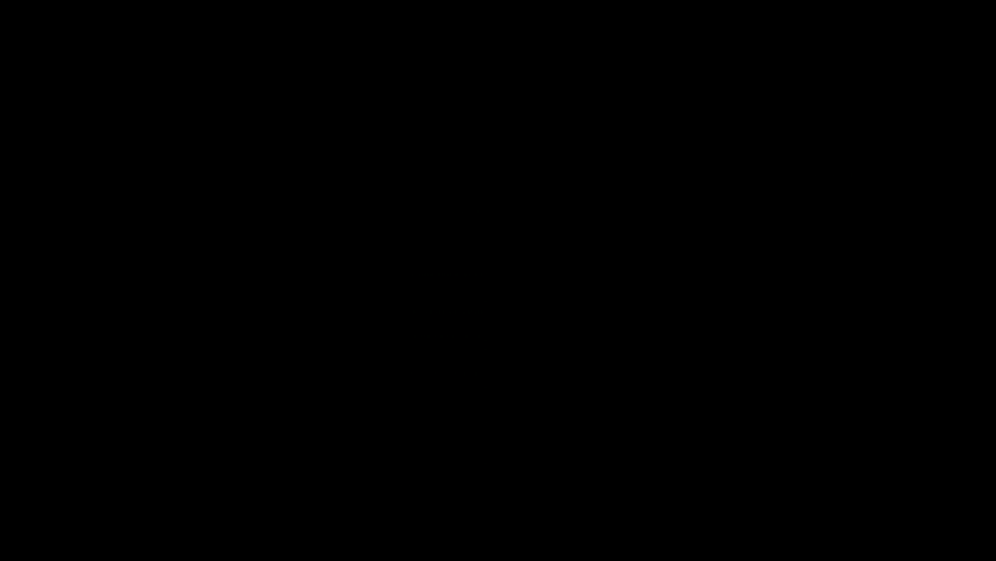